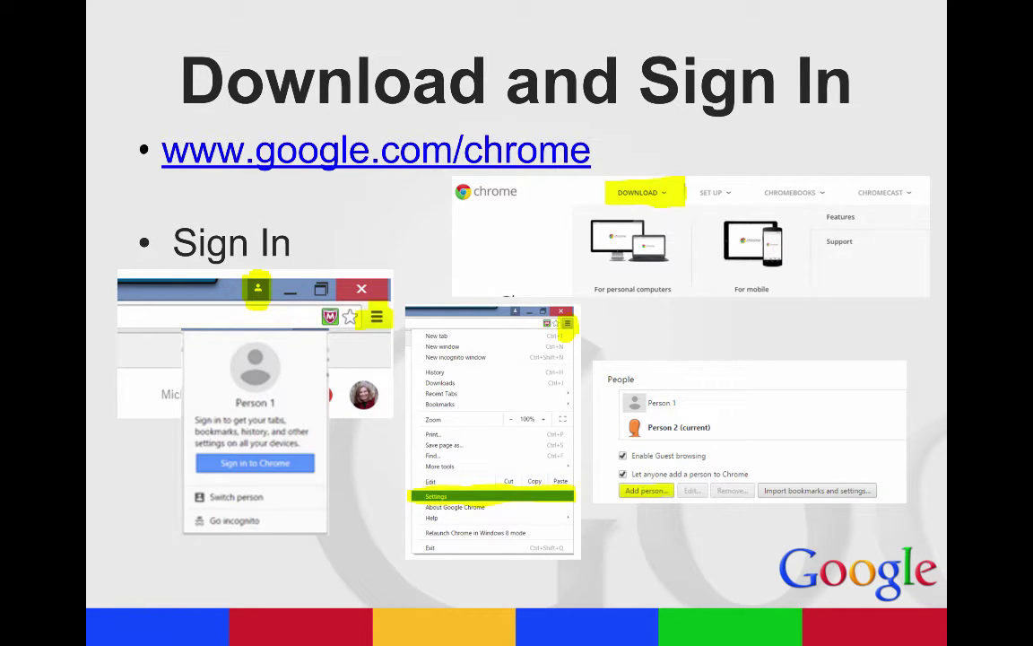
Step: Advance the slideshow from the Download and Sign In slide to the Settings slide
key("Right")
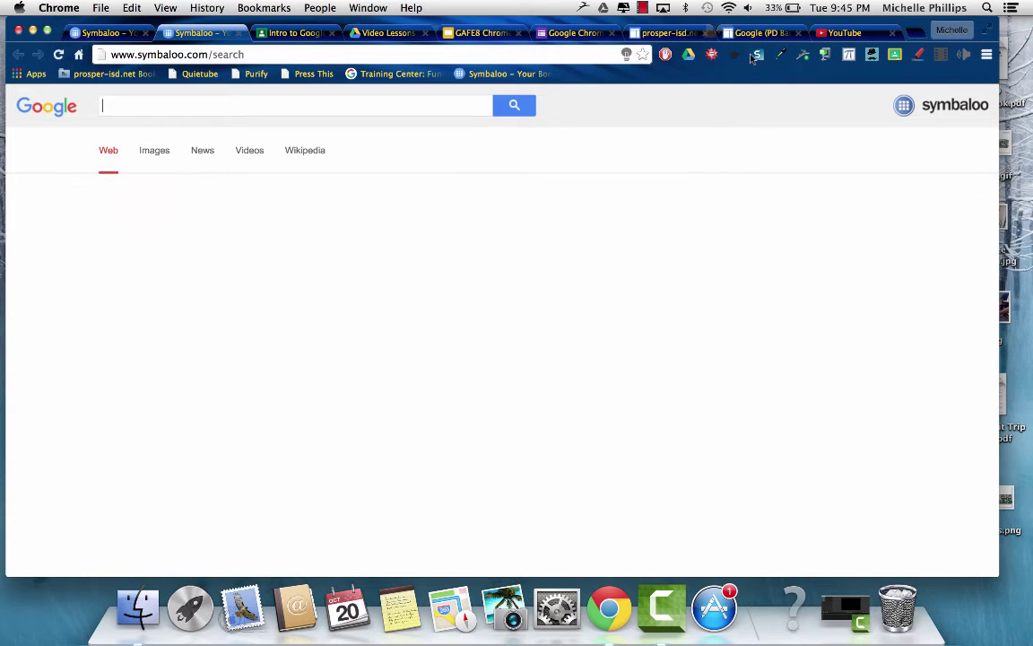
Step: Open Chrome's Settings page and scroll through its Appearance, Search, People and Default browser sections
left_click(987, 57)
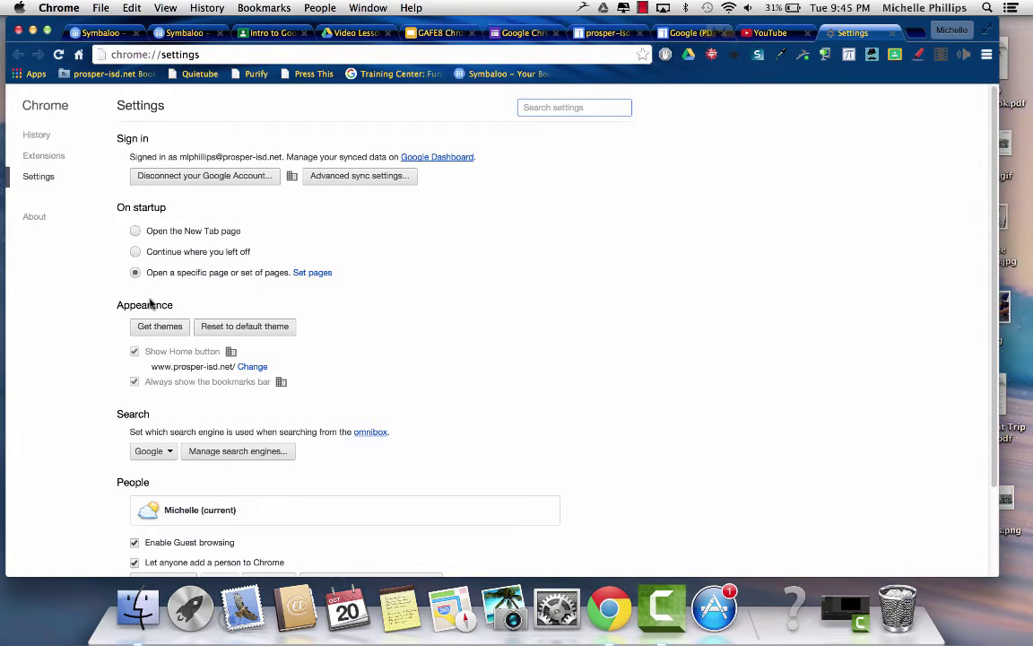
scroll(351, 309, "down", 2)
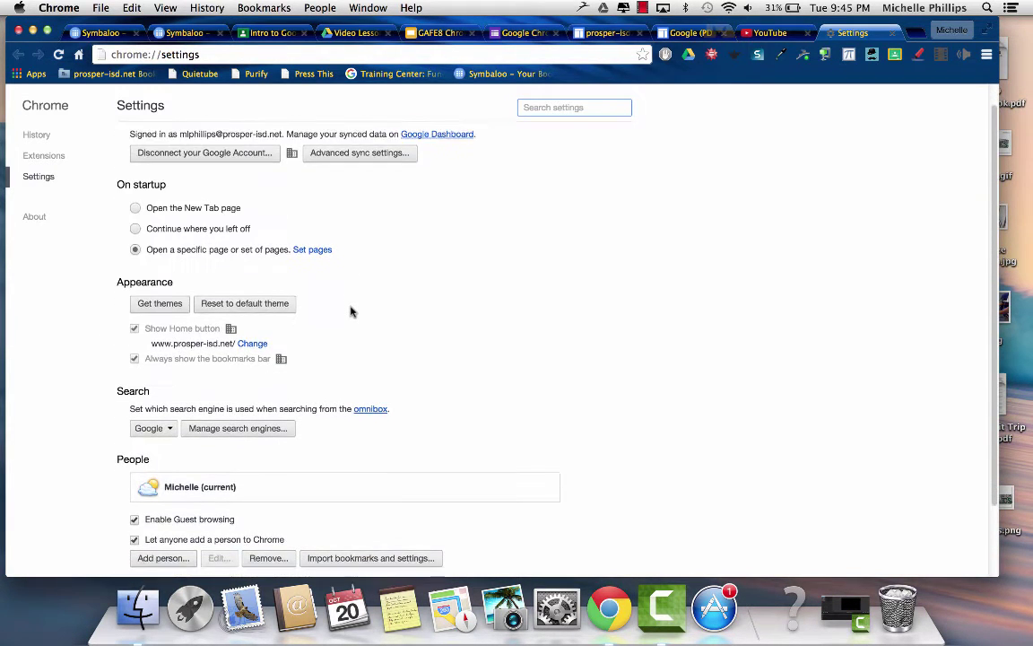
scroll(350, 311, "down", 5)
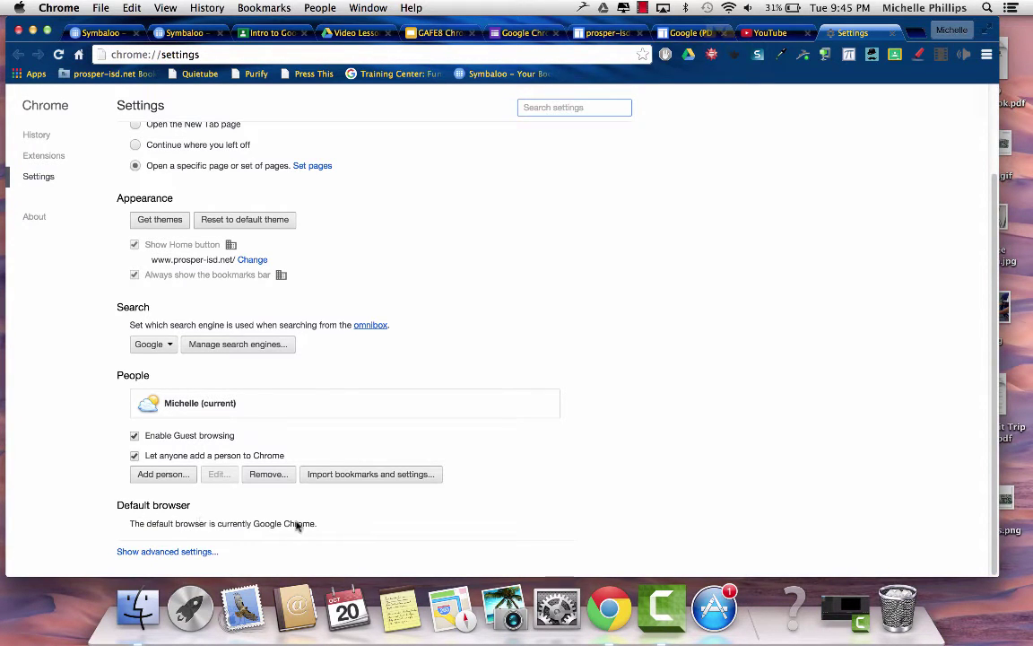
Step: Reveal the advanced settings and scroll through Privacy, Downloads, Accessibility and Reset settings
left_click(169, 553)
scroll(452, 491, "down", 5)
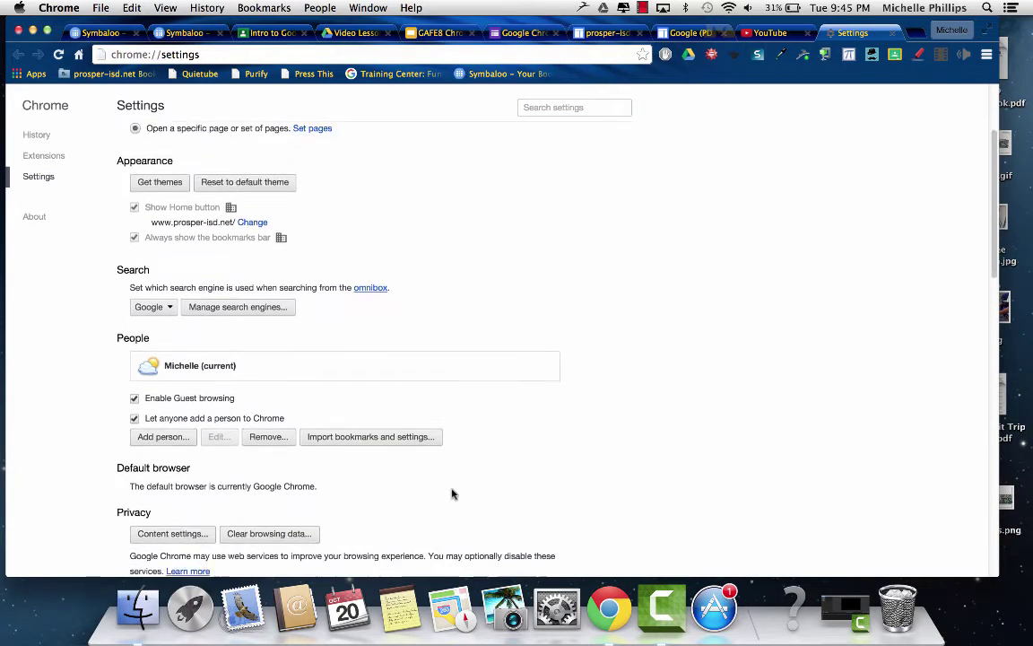
scroll(452, 491, "down", 3)
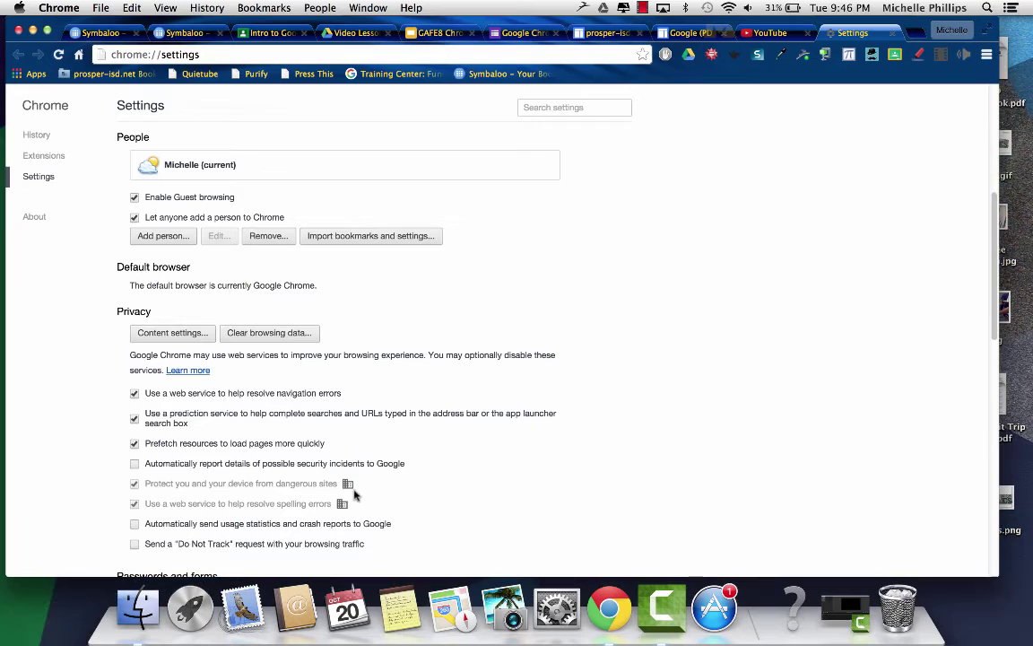
scroll(455, 490, "down", 3)
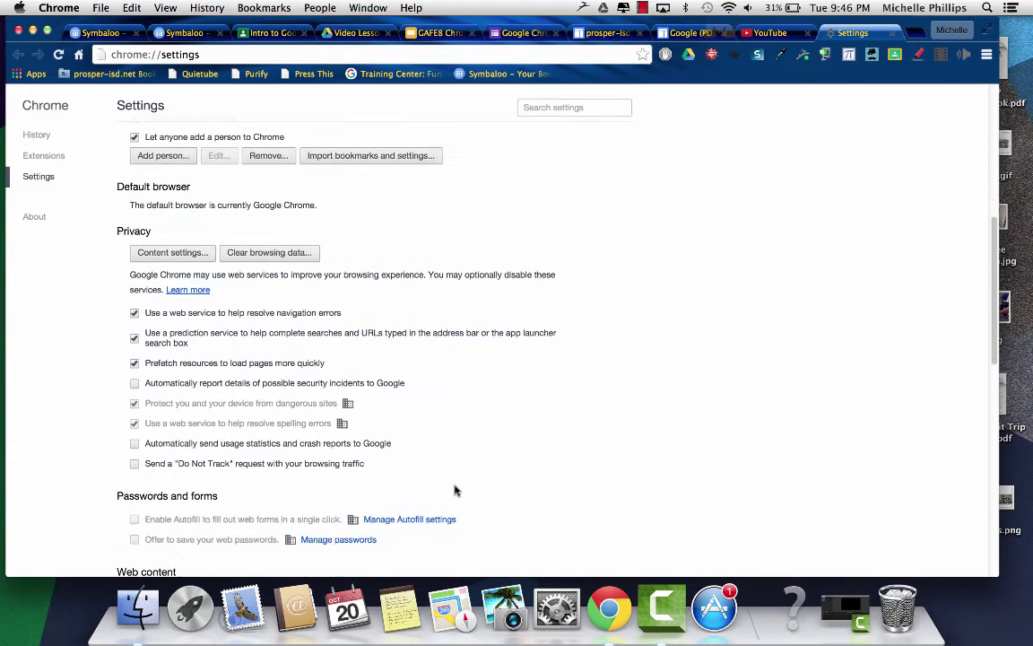
scroll(455, 490, "down", 10)
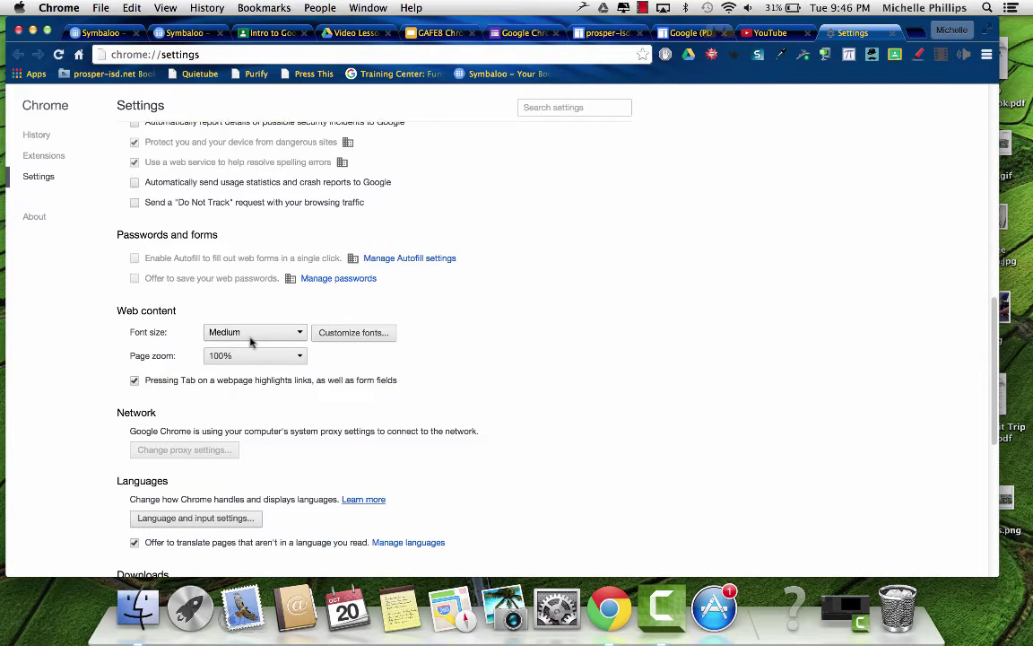
scroll(326, 457, "down", 2)
scroll(326, 458, "down", 6)
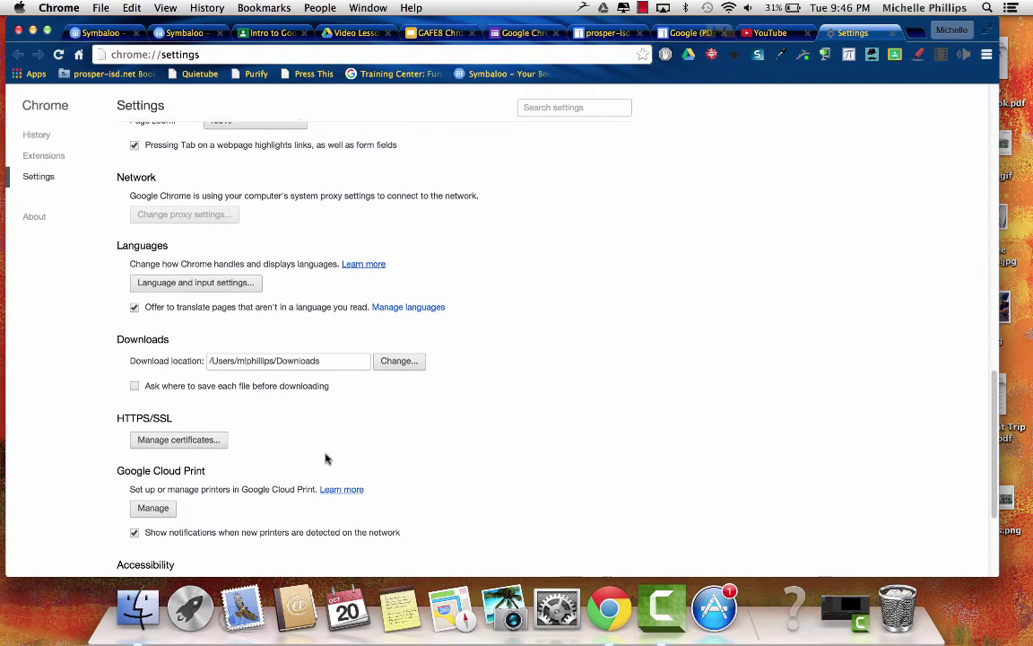
scroll(326, 457, "down", 5)
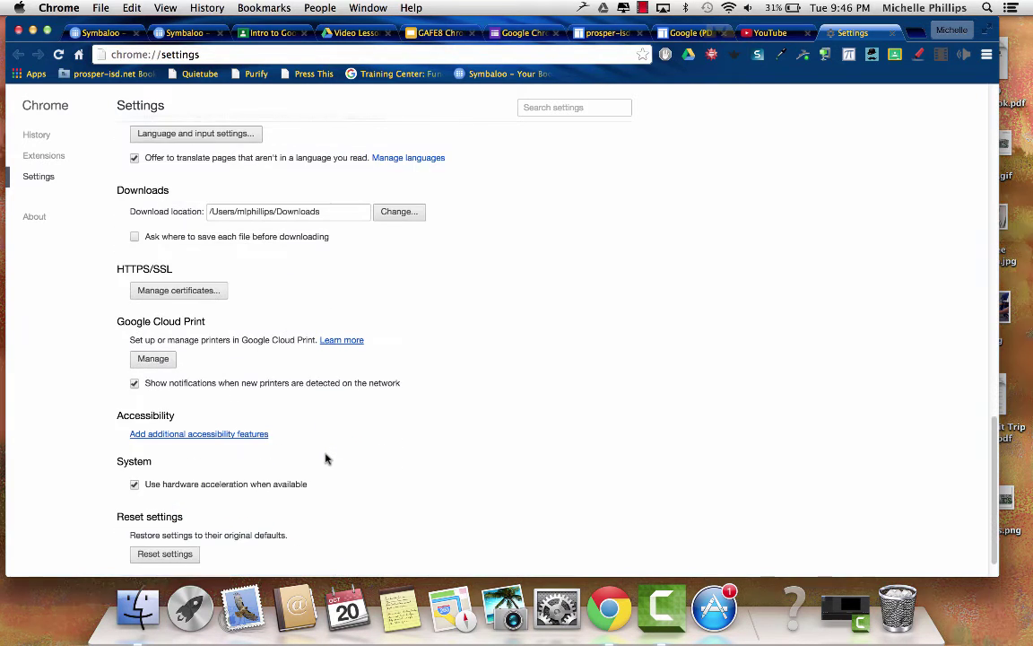
scroll(326, 459, "down", 2)
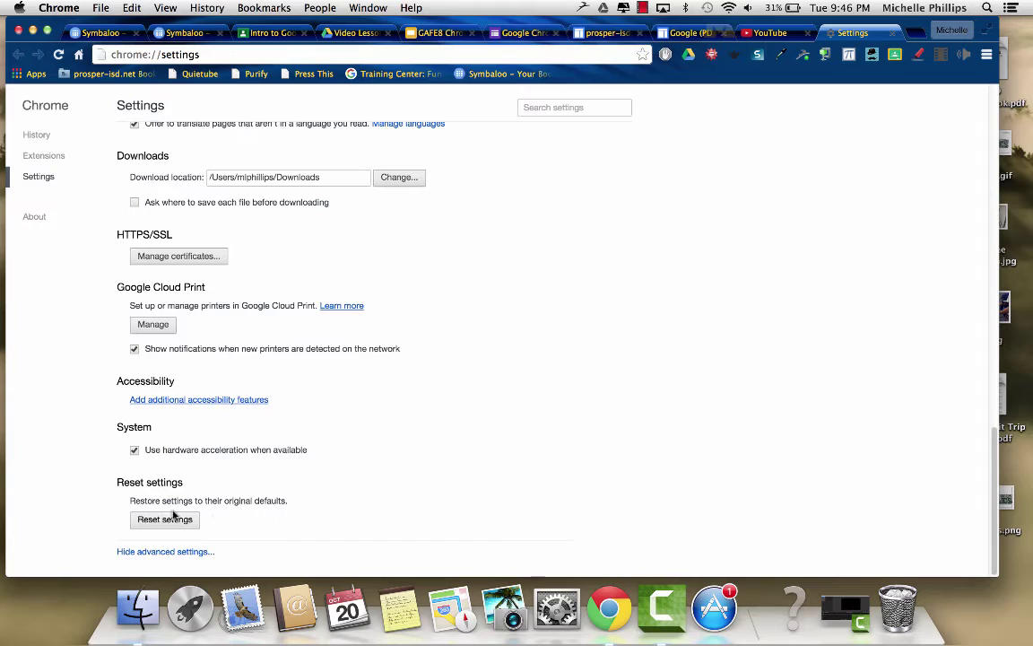
scroll(173, 514, "up", 2)
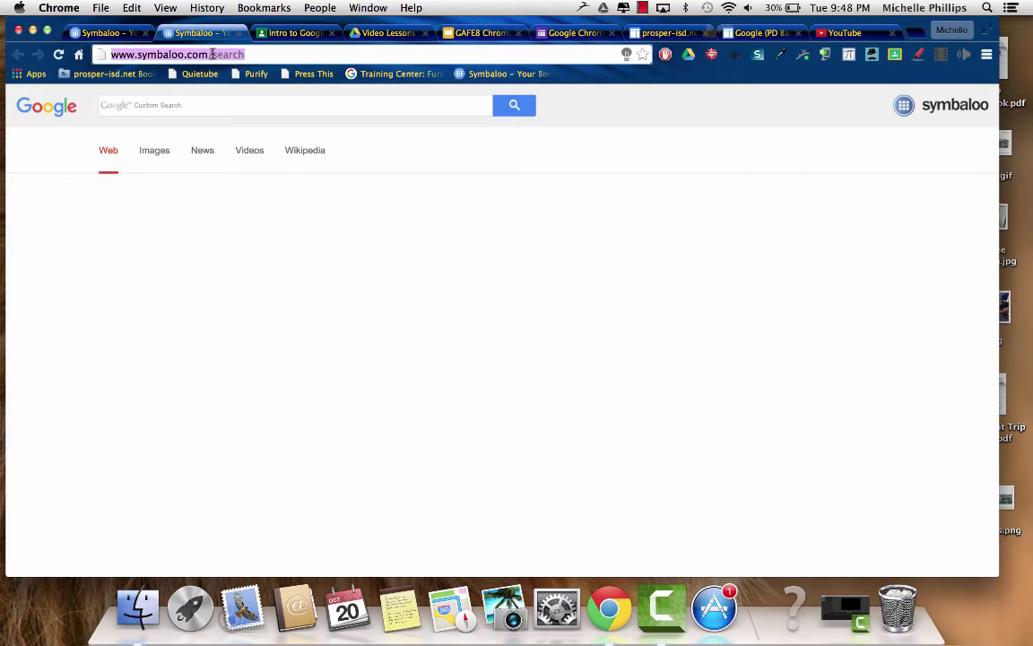
Step: Visit prosper-isd.net via omnibox autocomplete, then run a Google search for 'Prosper ISD'
type("www.")
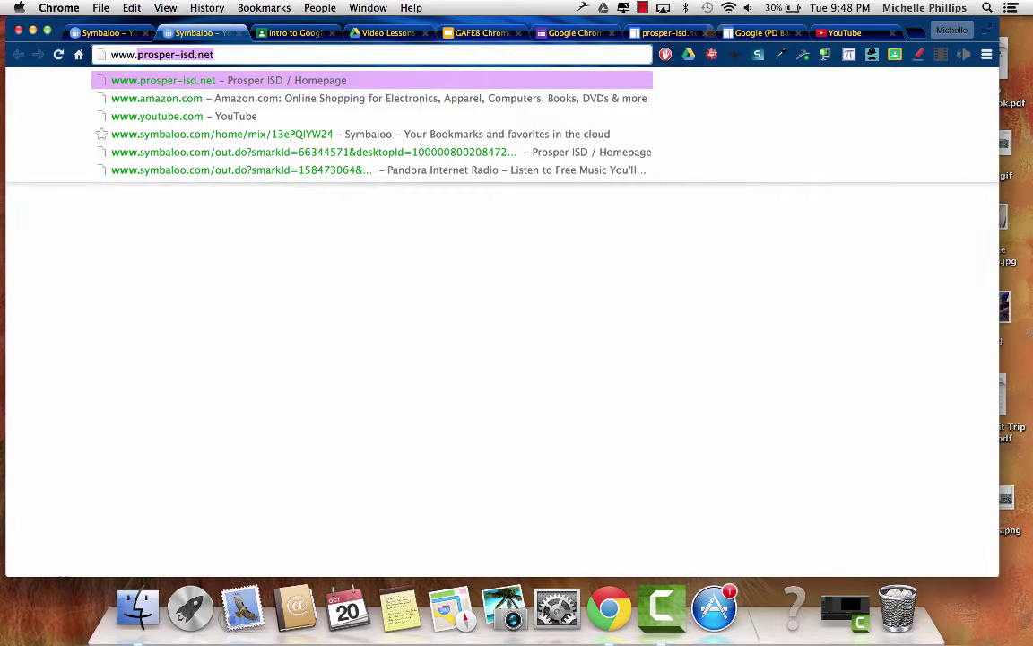
key("Return")
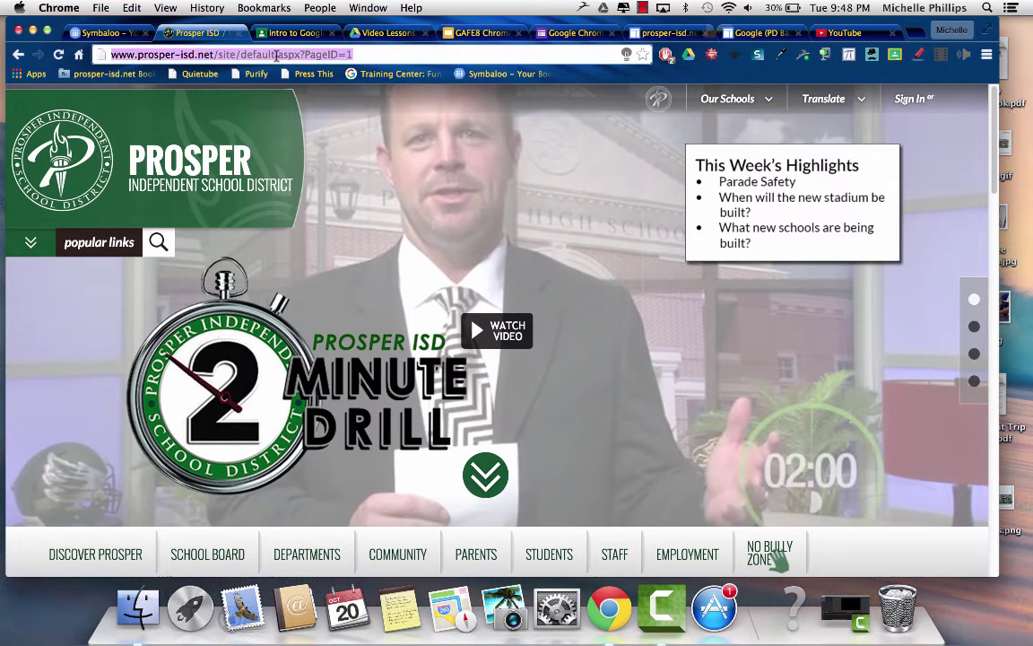
left_click(275, 55)
type("Prosper ISD")
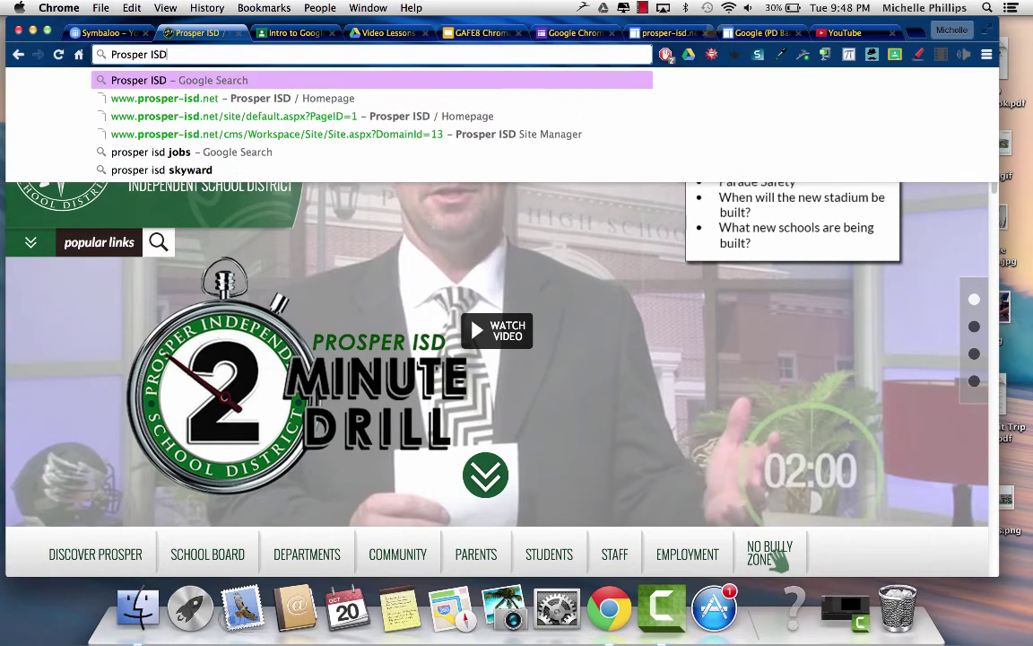
key("Return")
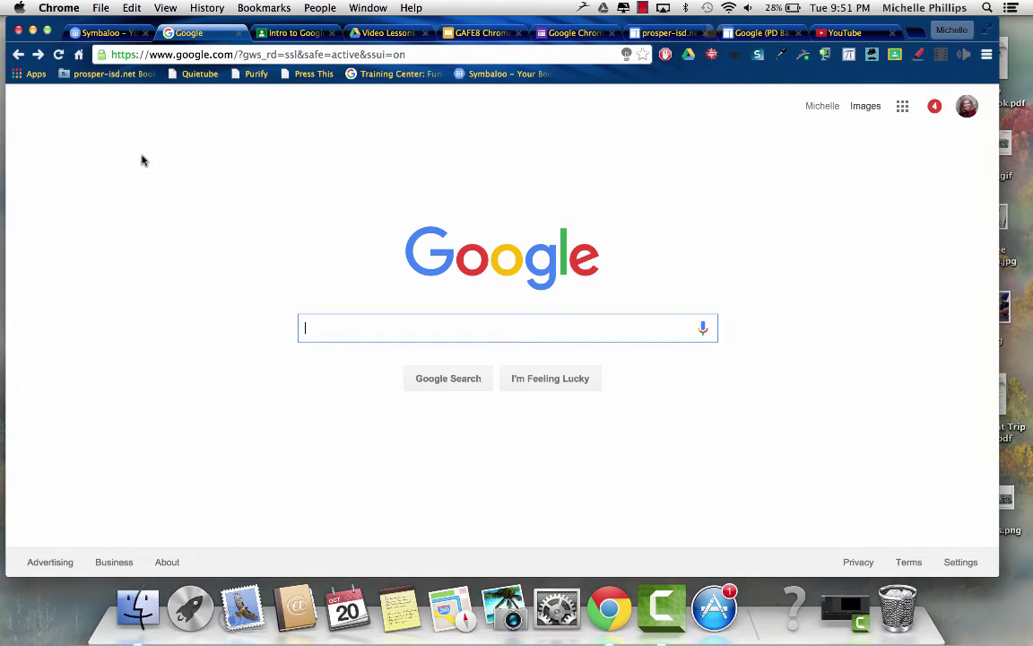
Step: Go from the Apps page to the Chrome Web Store's For Prosper ISD category
left_click(34, 75)
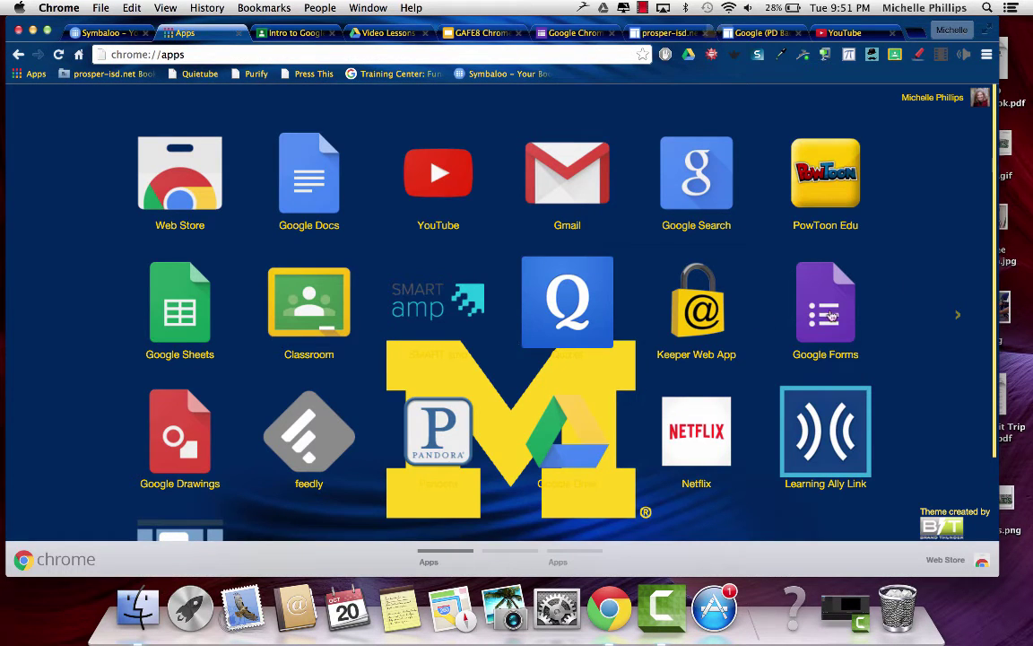
left_click(173, 184)
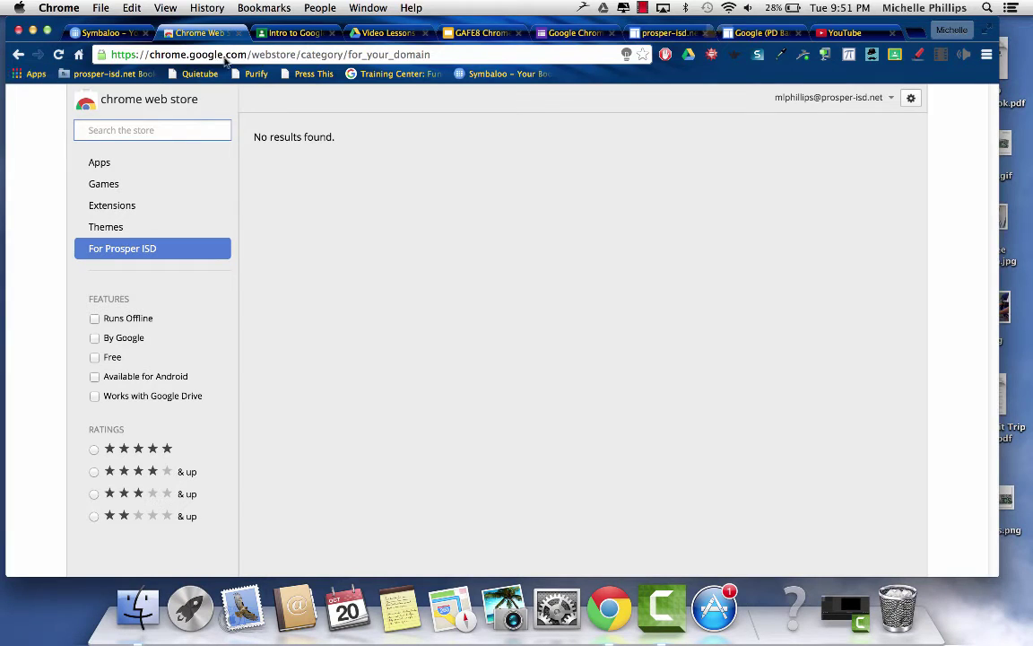
left_click(987, 56)
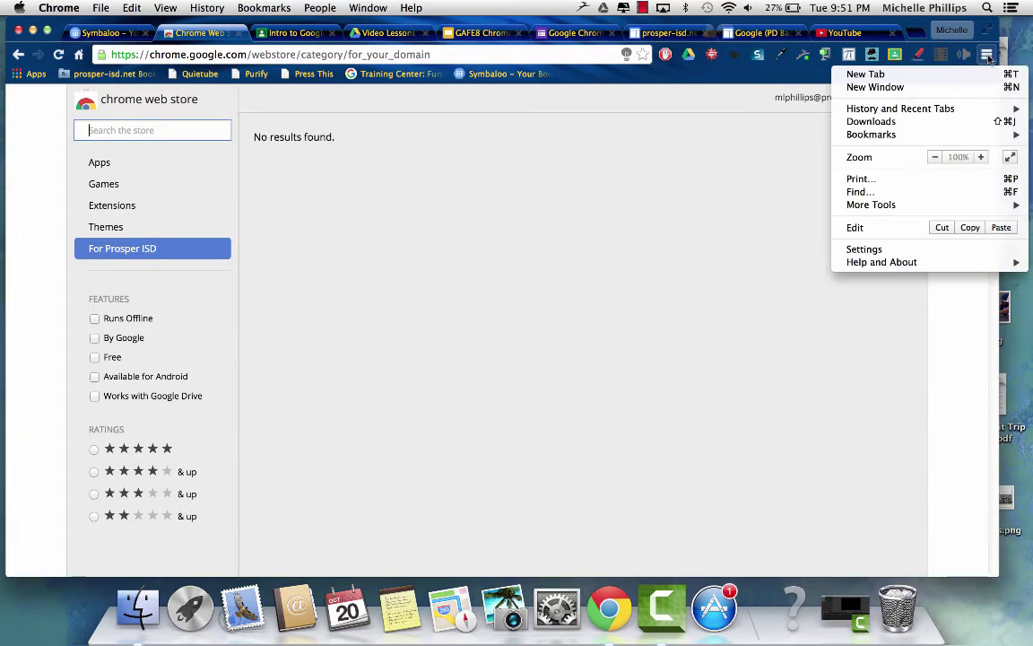
Step: Open the Extensions page from Settings and scroll the list from AdBlock down to Wolfram|Alpha
left_click(883, 251)
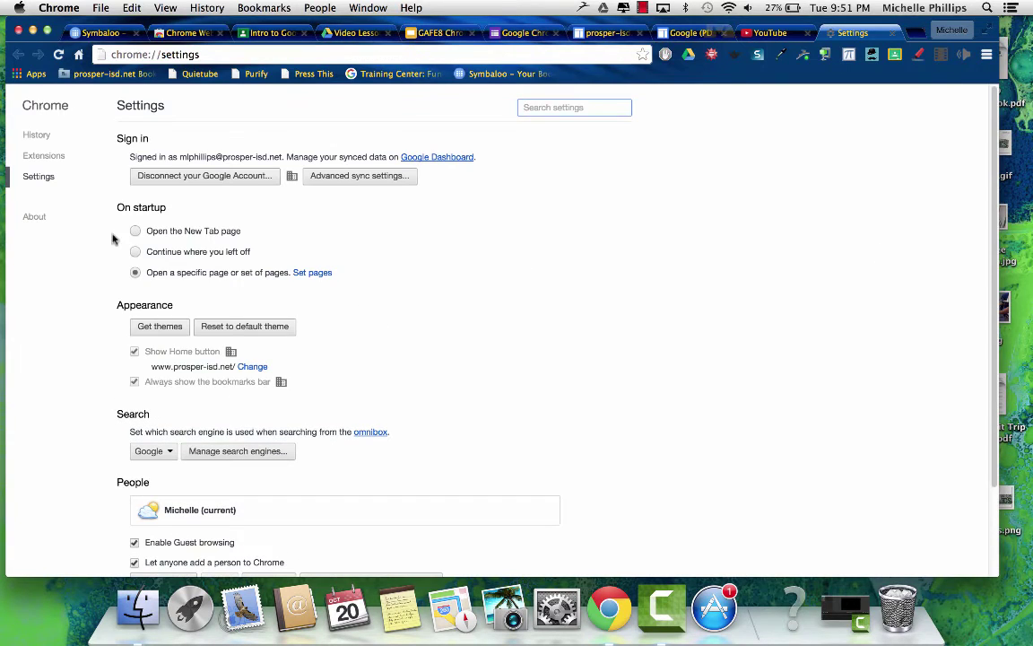
left_click(56, 160)
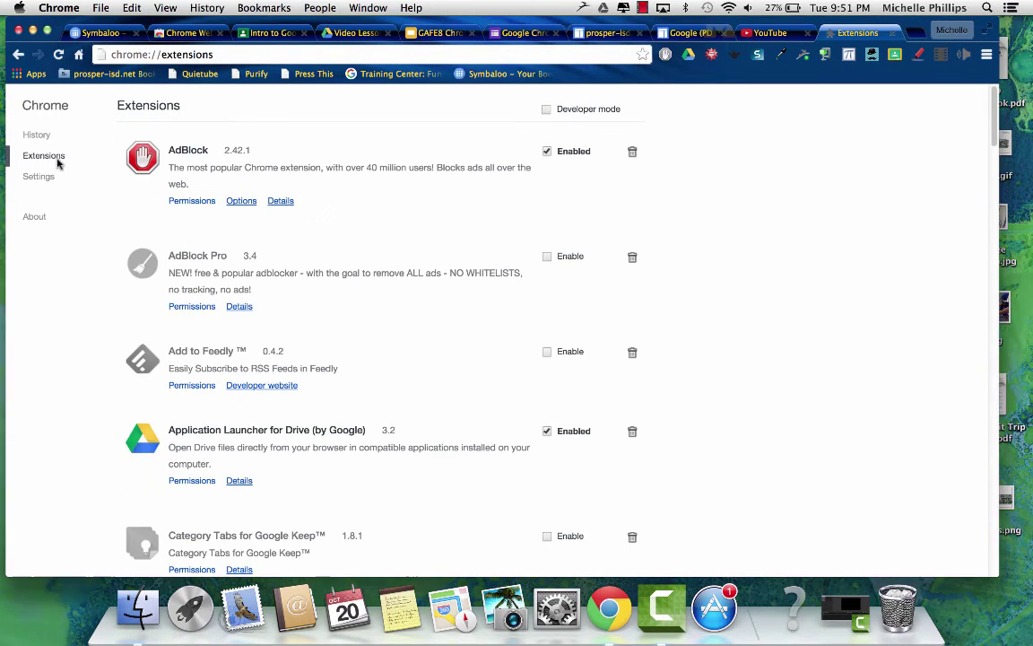
scroll(361, 279, "down", 1)
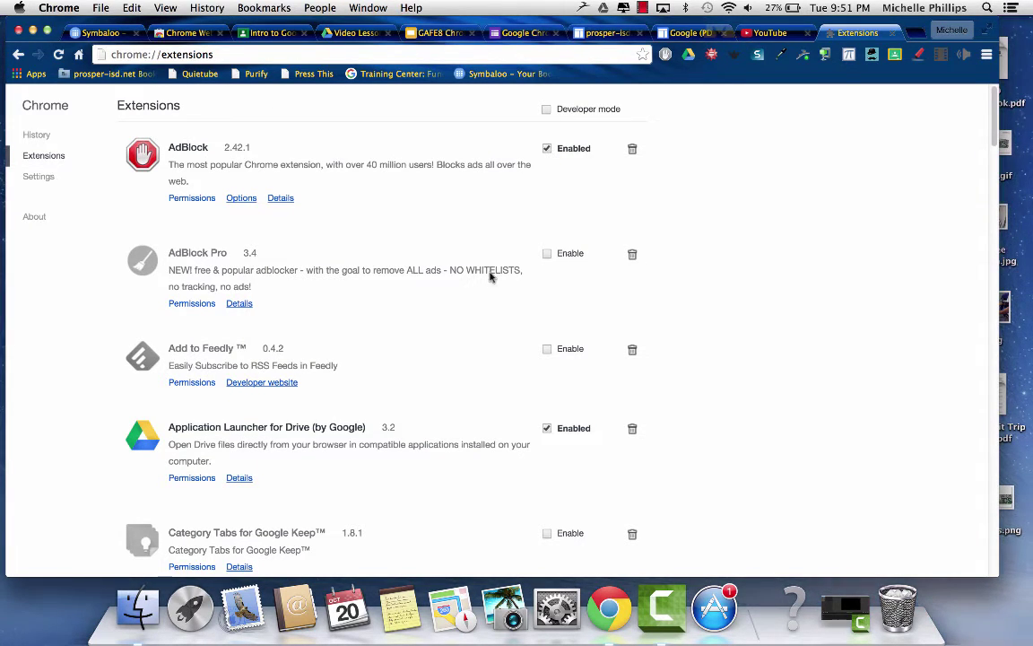
scroll(433, 296, "down", 3)
scroll(434, 296, "down", 20)
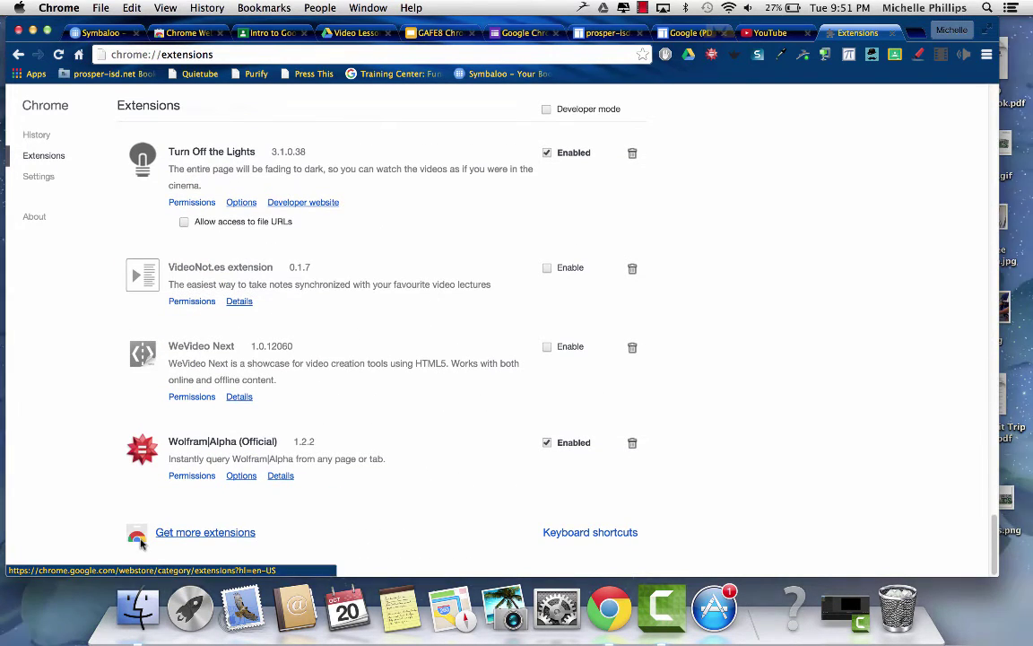
Step: Search Google for 'Chrome Webstore' and open the Chrome Web Store result
left_click(211, 532)
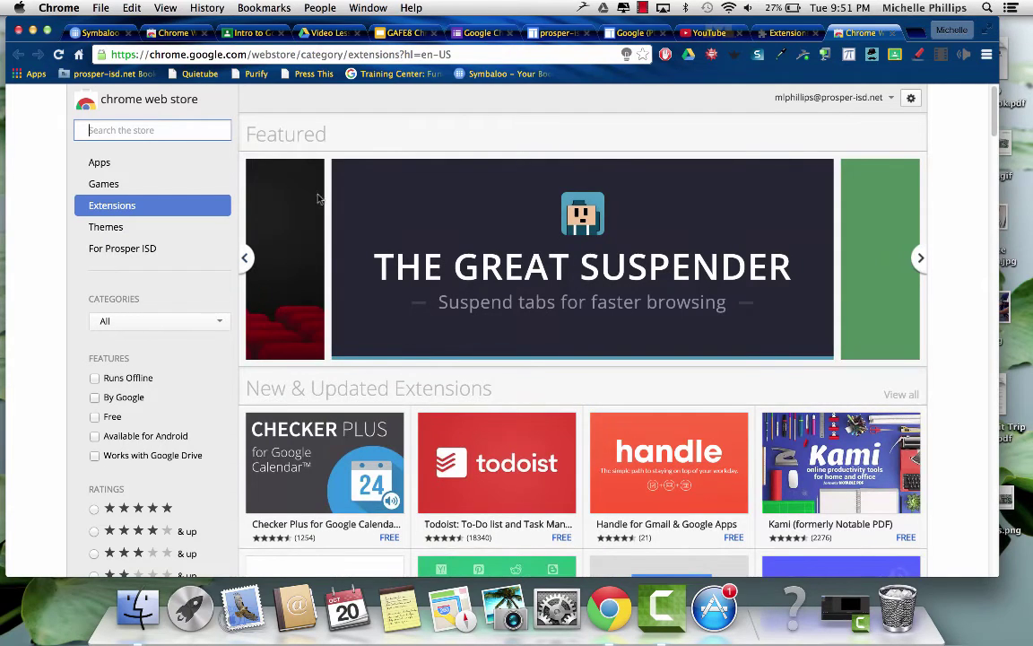
left_click(255, 54)
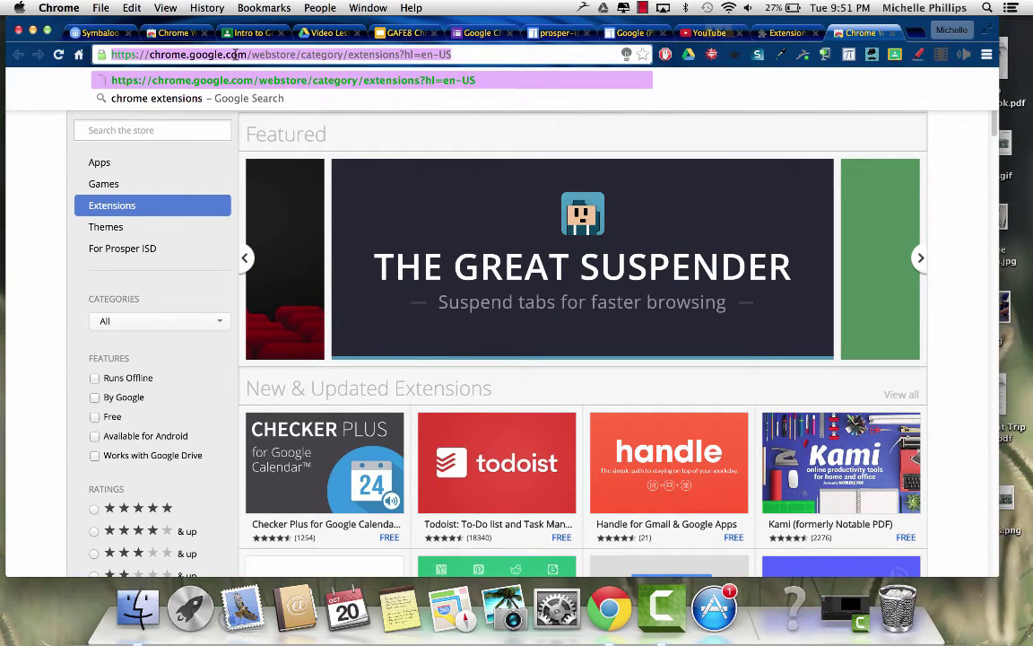
type("Chrome Webstore")
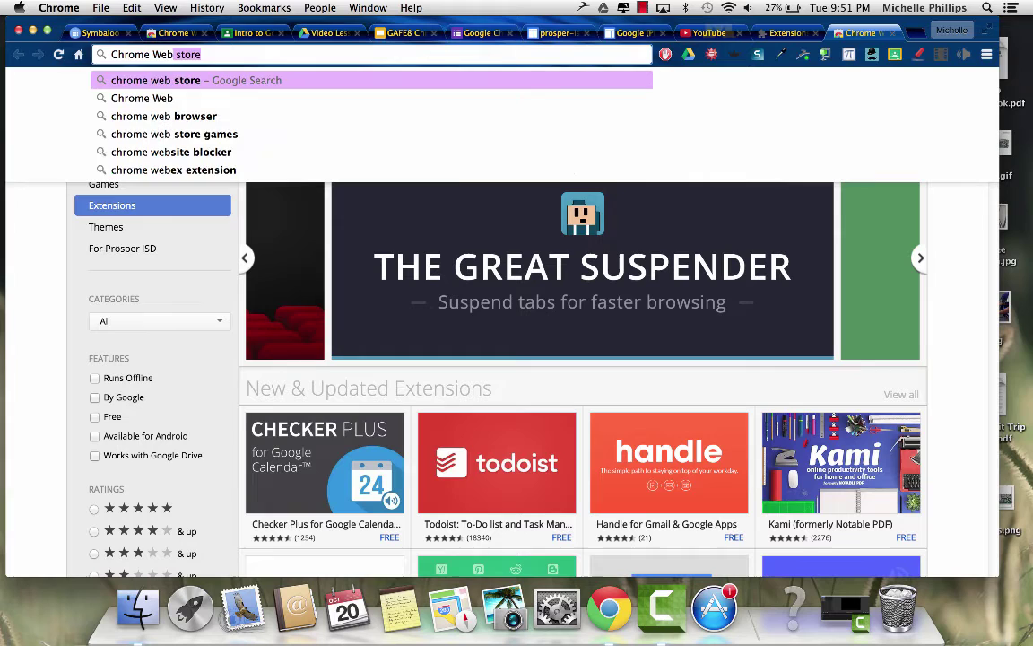
key("Return")
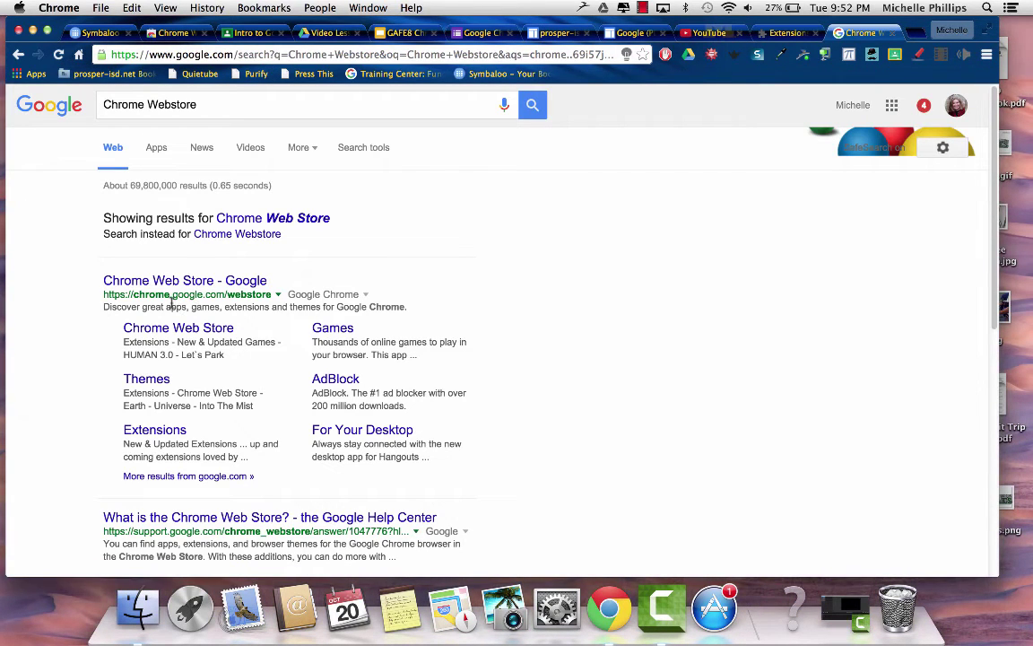
left_click(222, 282)
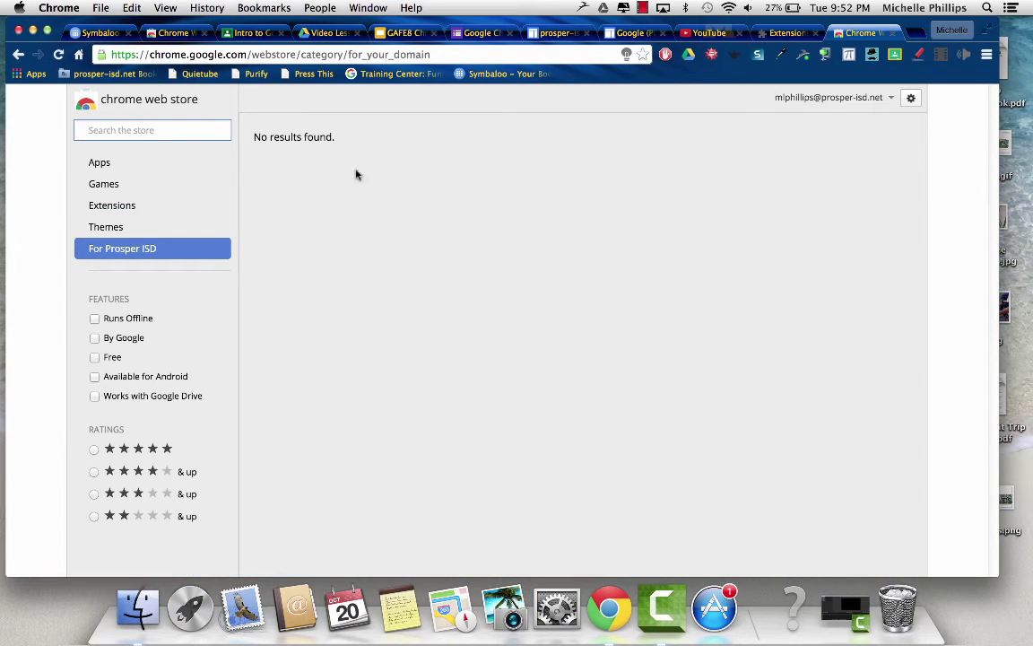
Step: Open the store's Apps category and scroll through its Featured, Recommended, Halloween and Editor's Picks sections
left_click(110, 166)
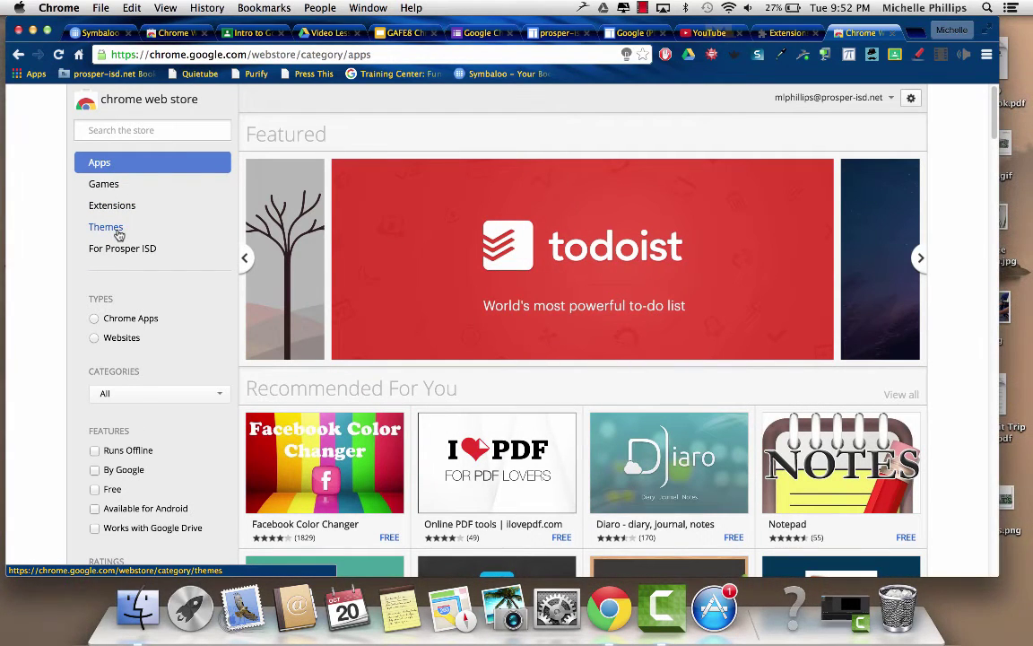
left_click(125, 131)
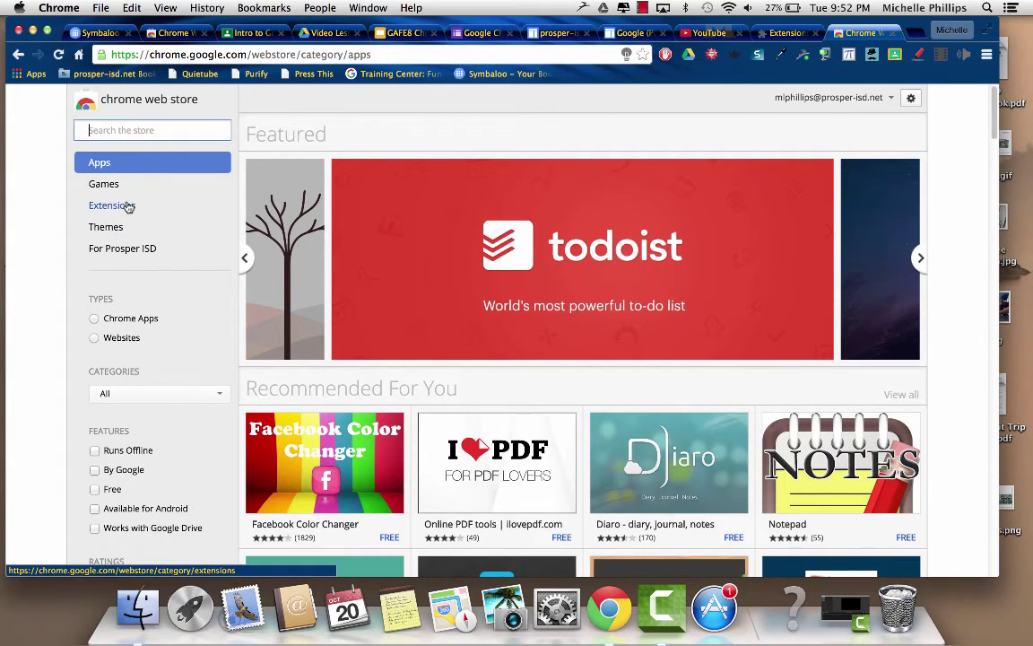
scroll(134, 224, "down", 3)
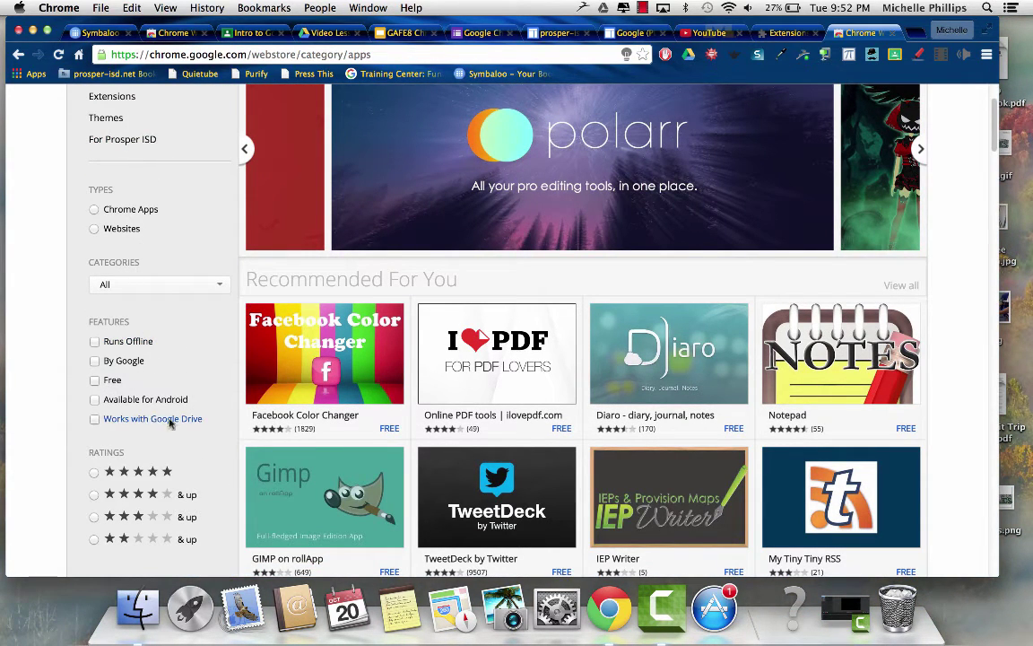
scroll(187, 368, "down", 5)
scroll(186, 368, "up", 10)
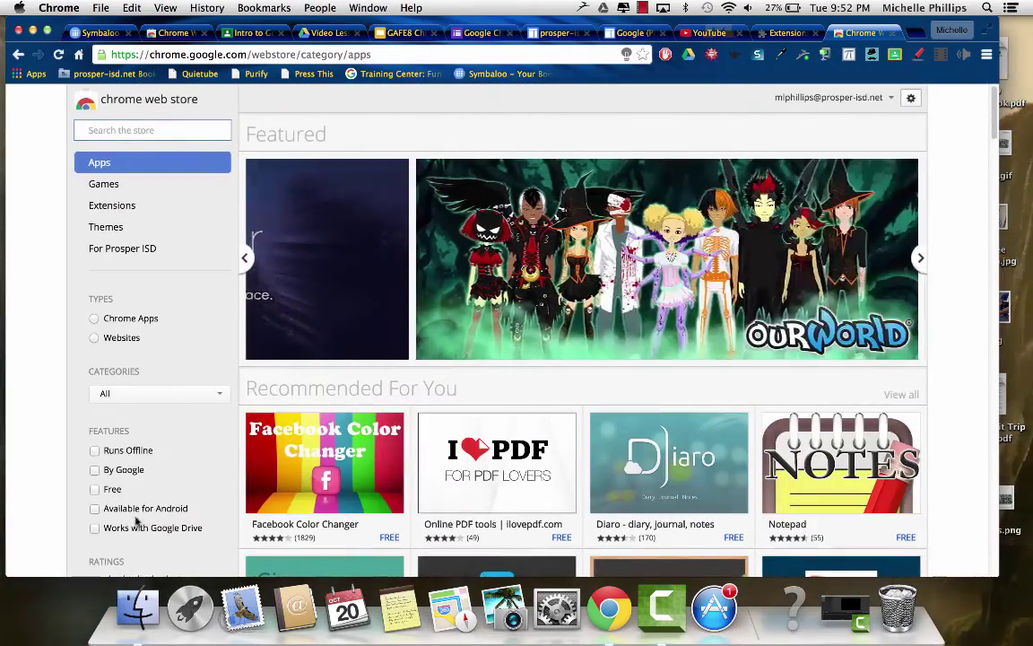
scroll(163, 475, "down", 4)
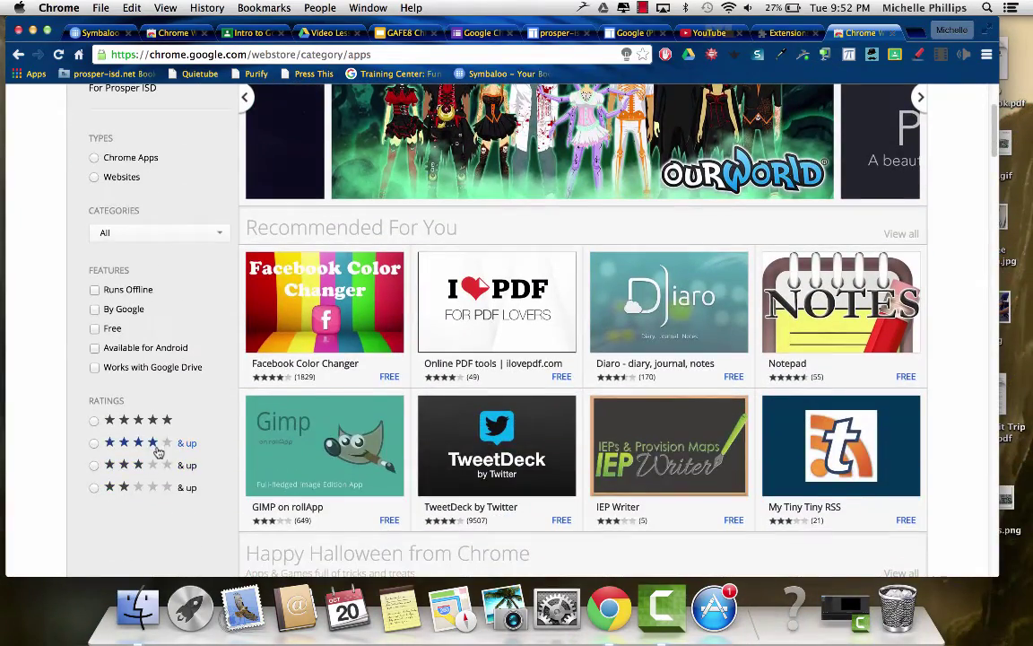
scroll(157, 449, "up", 4)
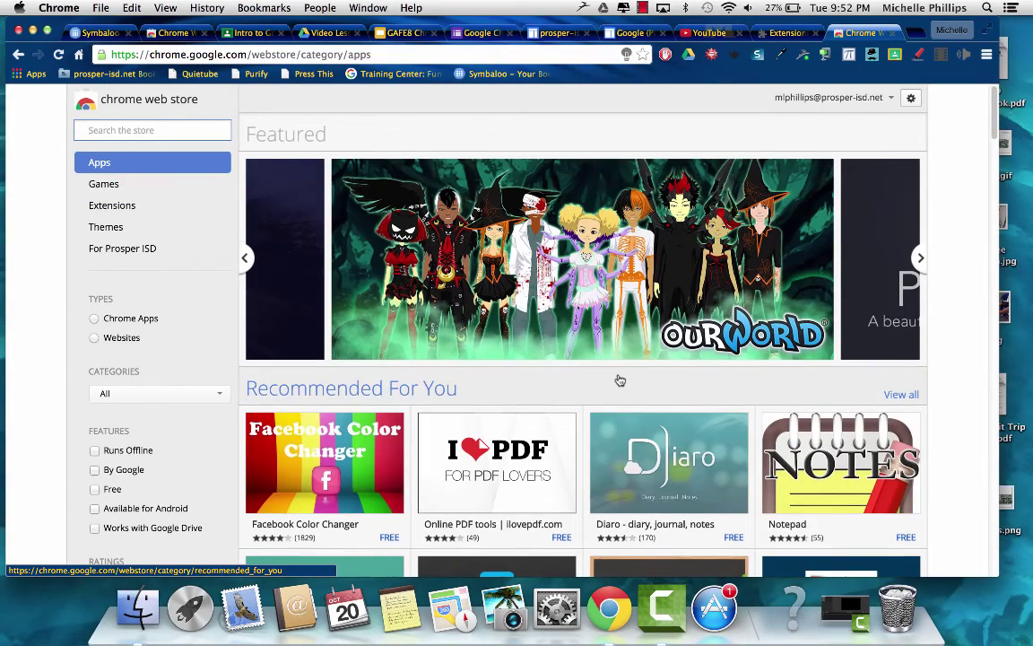
scroll(618, 377, "down", 2)
scroll(619, 380, "down", 10)
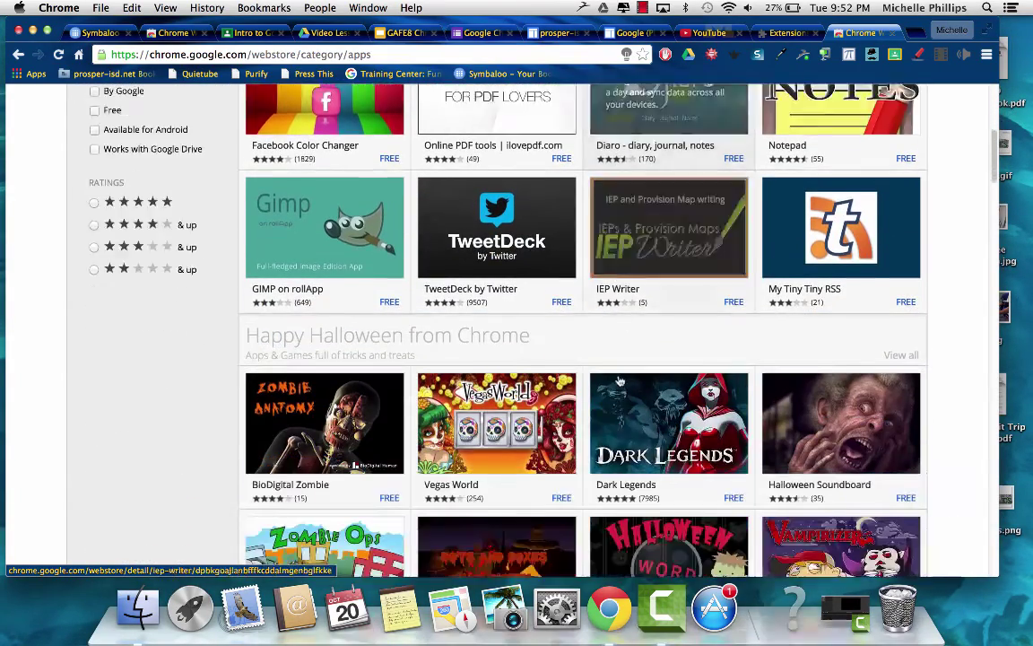
scroll(618, 380, "down", 6)
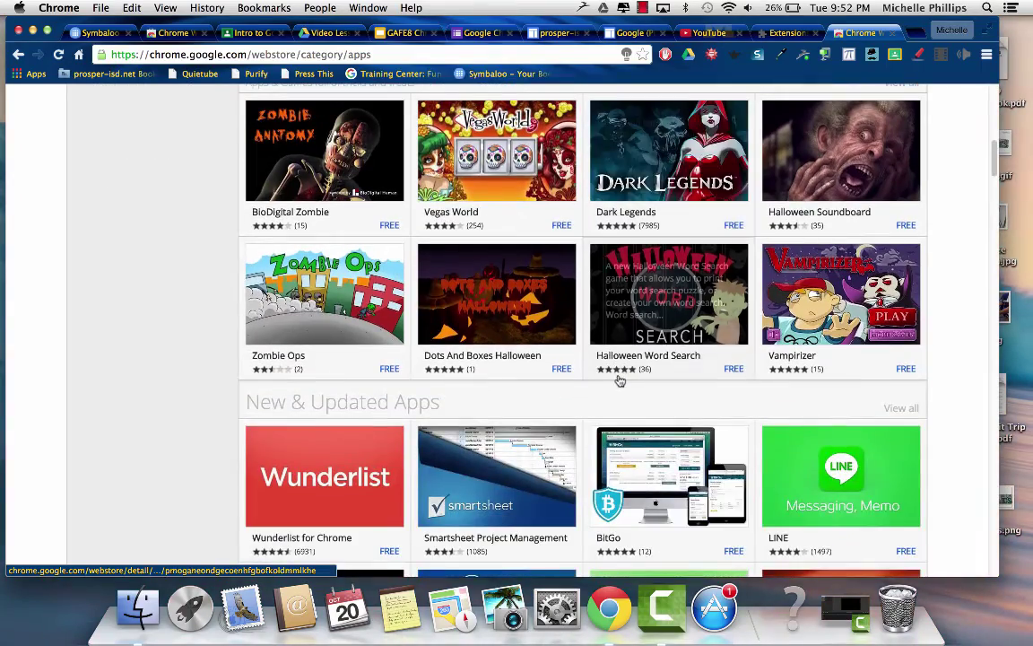
scroll(619, 381, "down", 11)
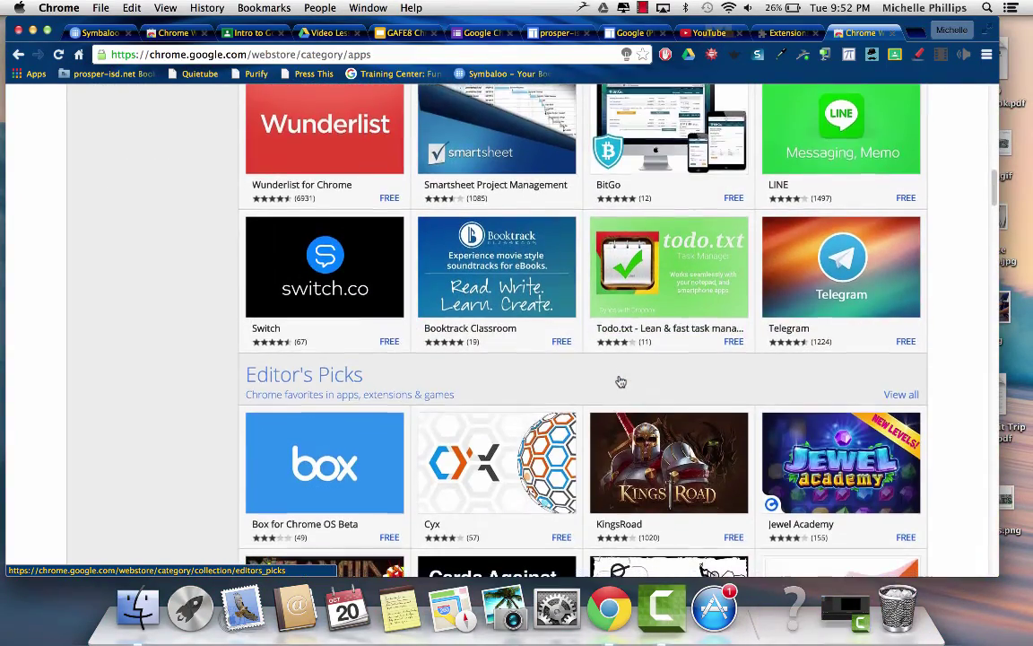
scroll(618, 381, "down", 3)
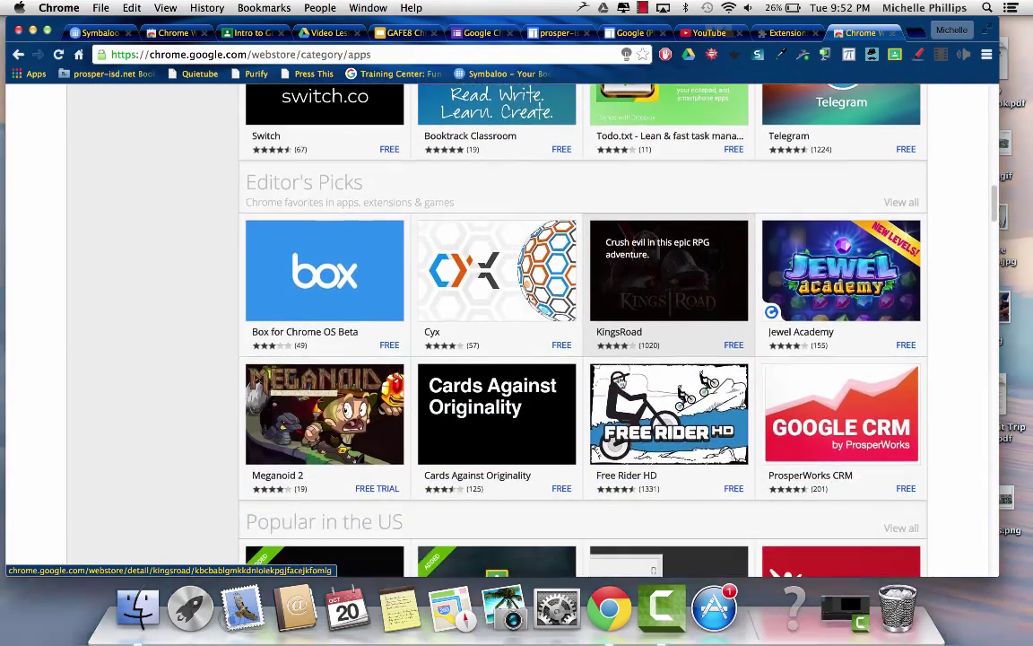
scroll(619, 380, "up", 20)
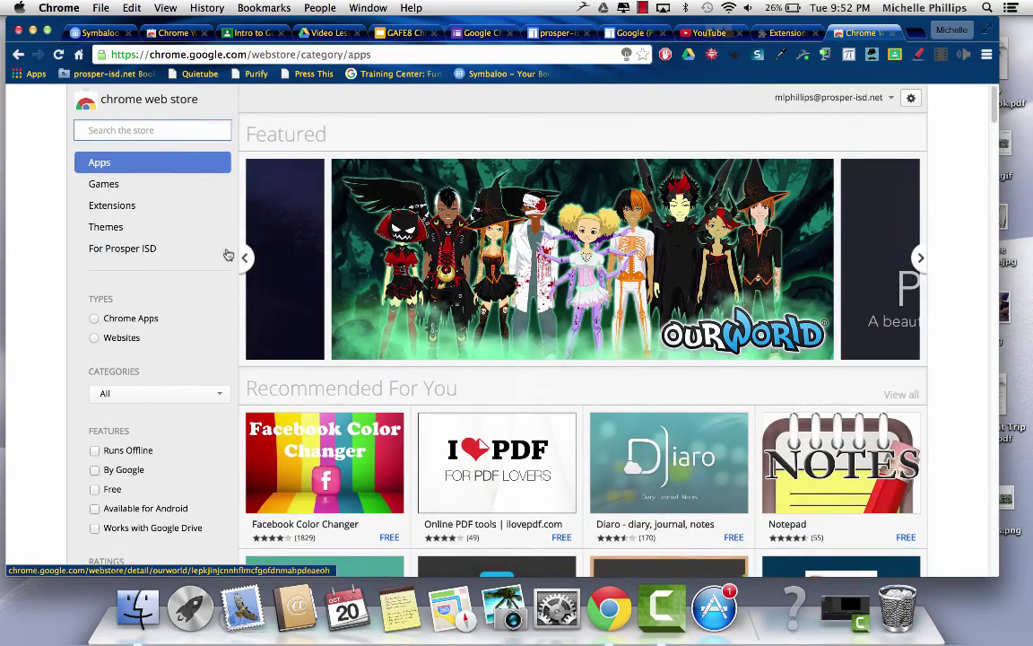
Step: Filter Web Store extensions to the By Google category and open the Google Hangouts listing
left_click(109, 205)
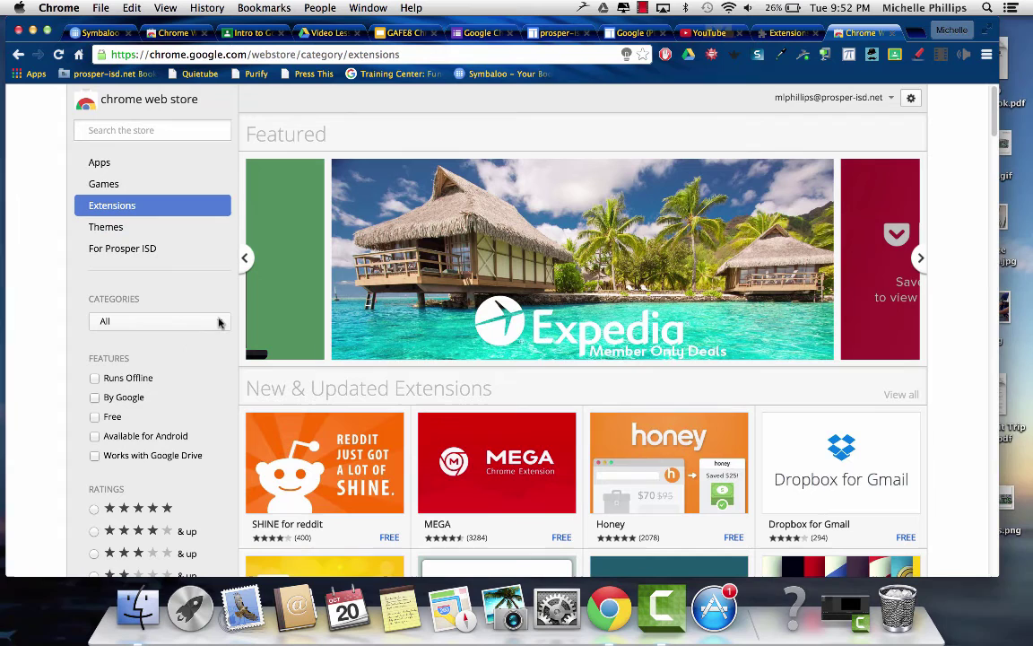
left_click(219, 323)
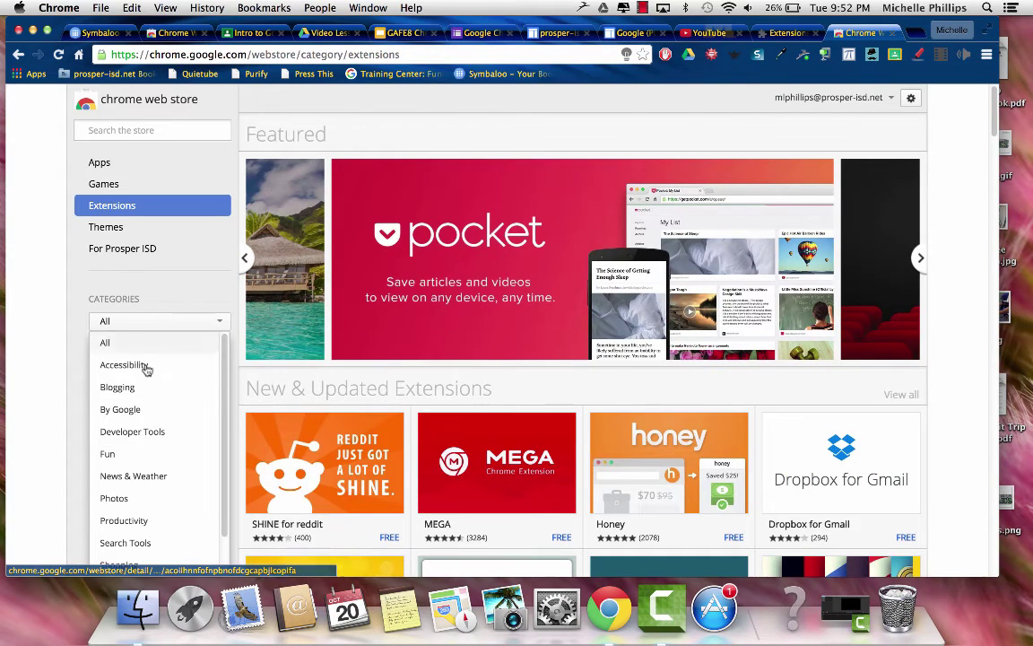
left_click(122, 409)
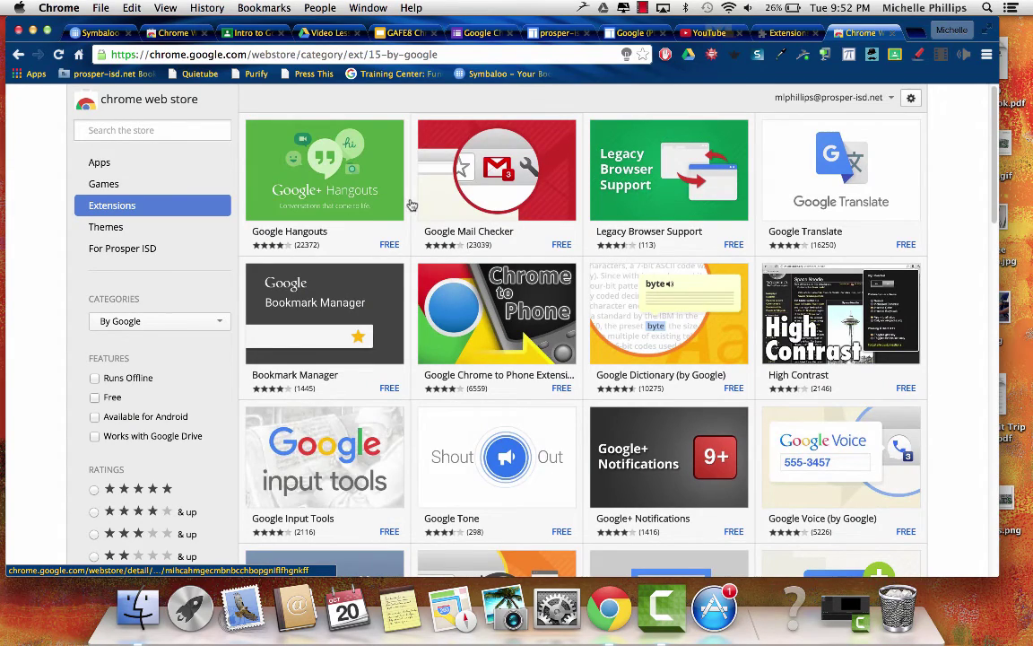
left_click(296, 240)
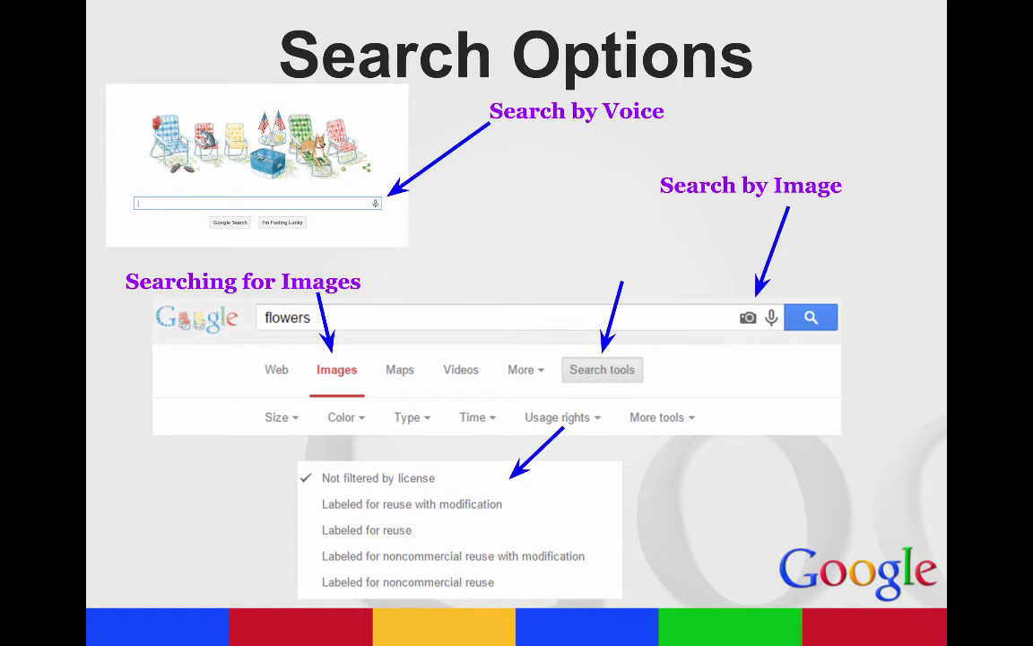
Step: Advance the presentation from Search Options to slide 11, 'Signing Out of Chrome'
mouse_move(835, 120)
left_click(587, 459)
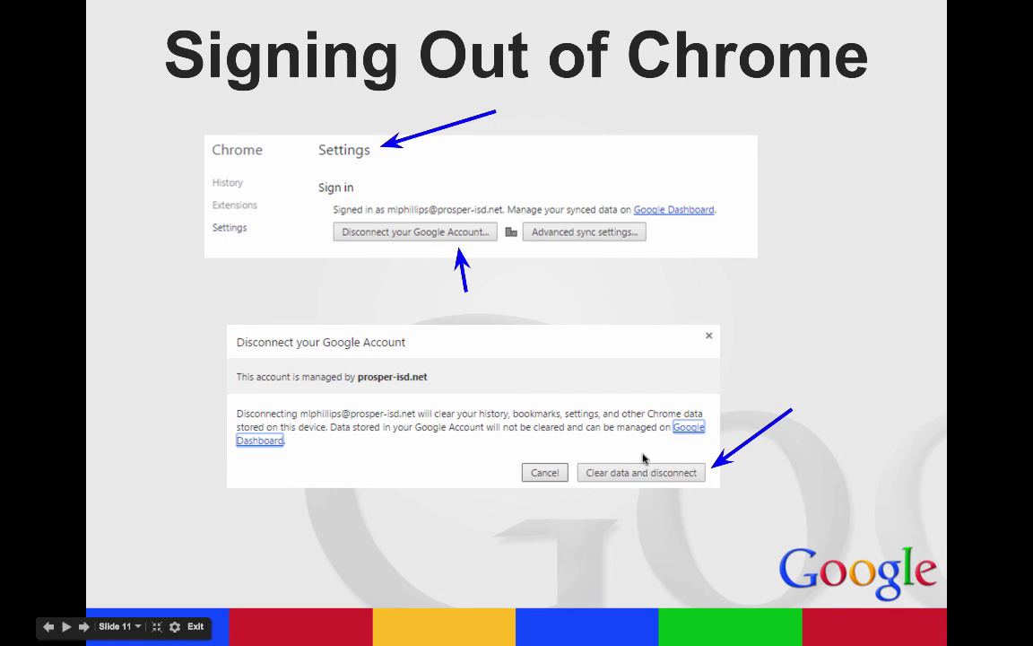
Step: Advance to slide 12, the 'Google Apps for Education: Introduction to Chrome' closing title slide
key("Right")
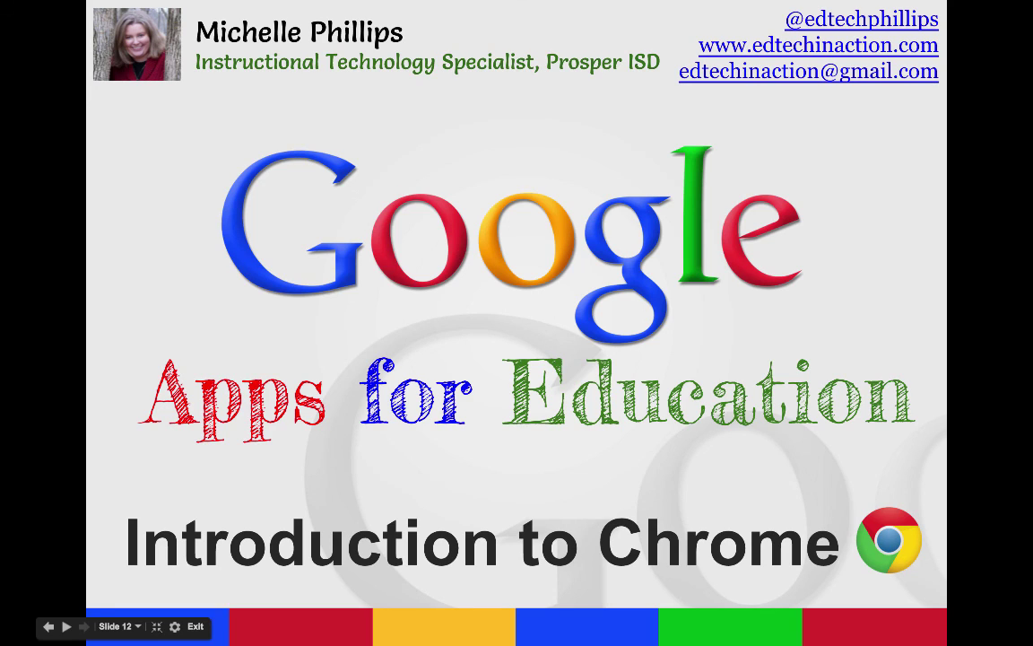